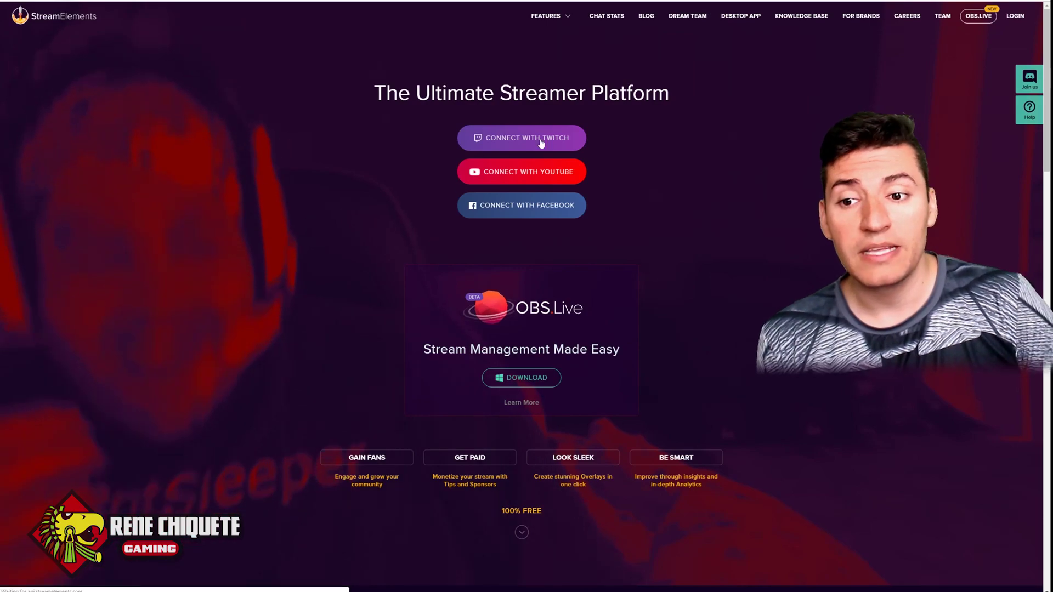
# - Sign in to StreamElements with the Twitch account and open the main personal overlay for editing
pyautogui.click(541, 141)
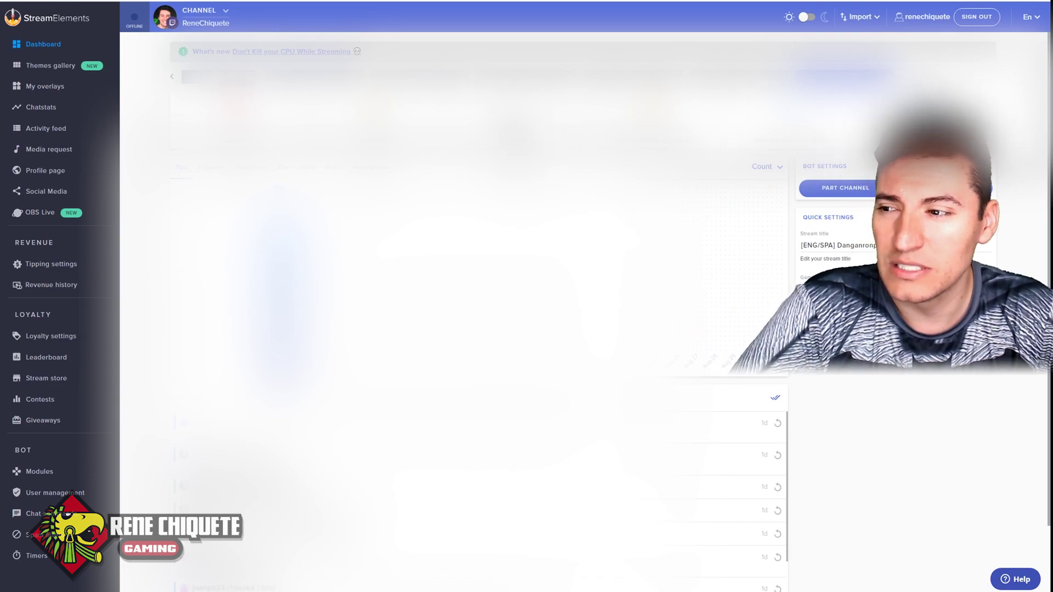
pyautogui.click(54, 90)
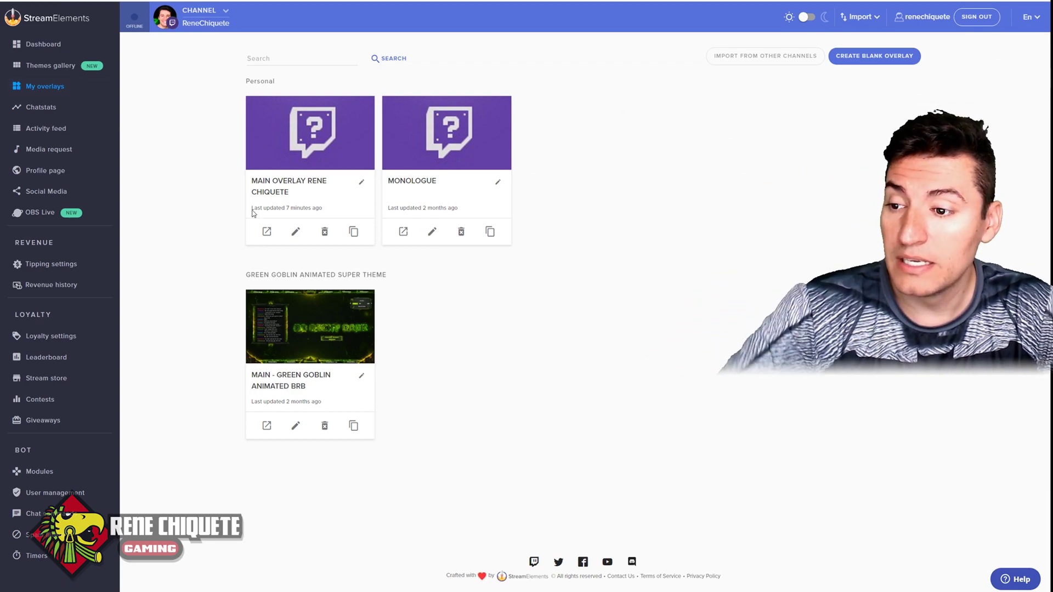
pyautogui.click(295, 232)
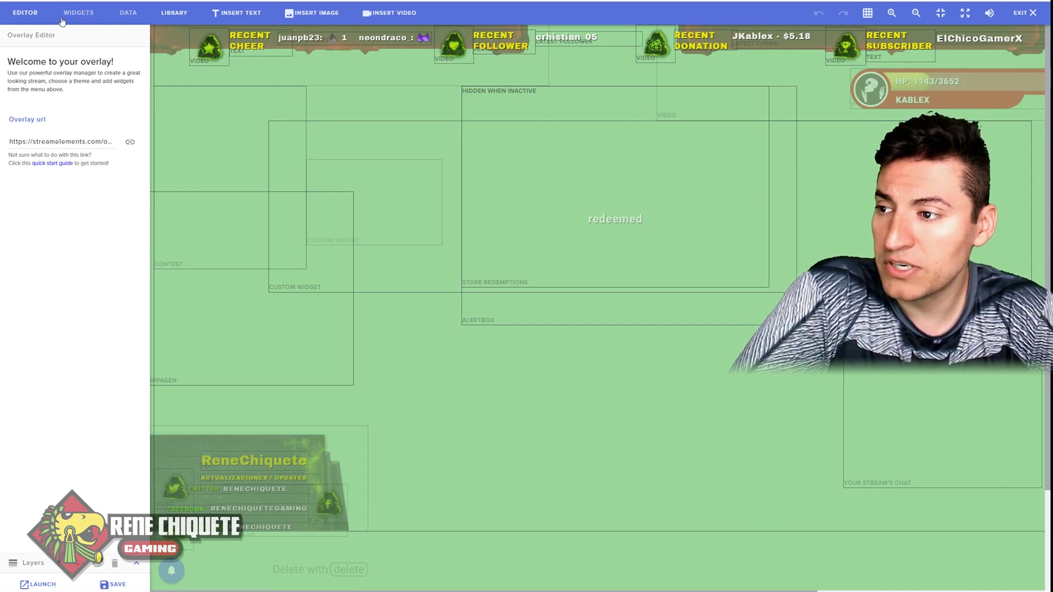
# - Browse the available overlay widgets down to the Custom widget entry under Stream Labels
pyautogui.click(78, 12)
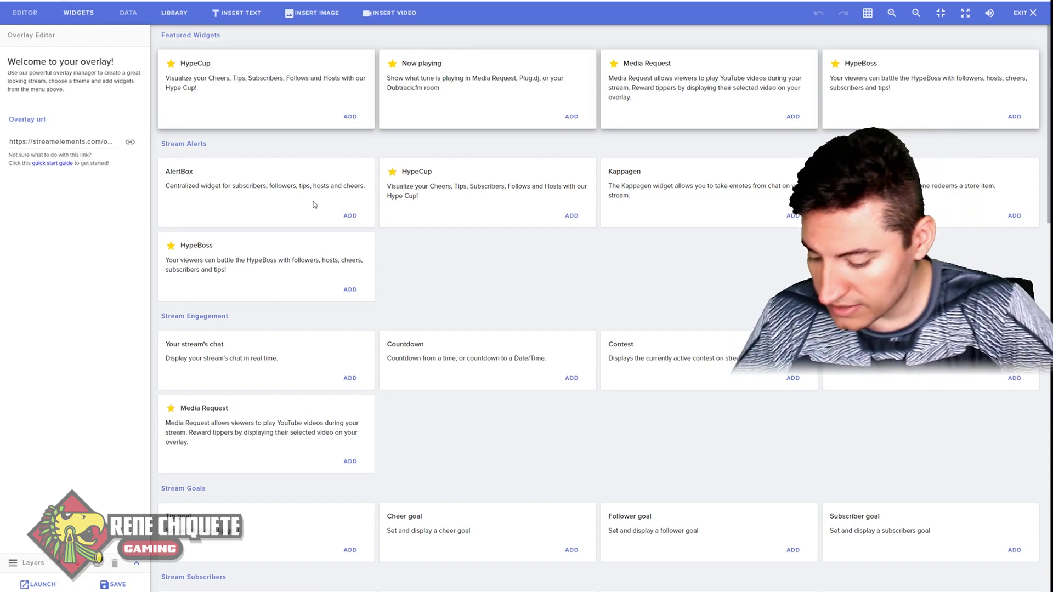
pyautogui.scroll(-5, 329, 278)
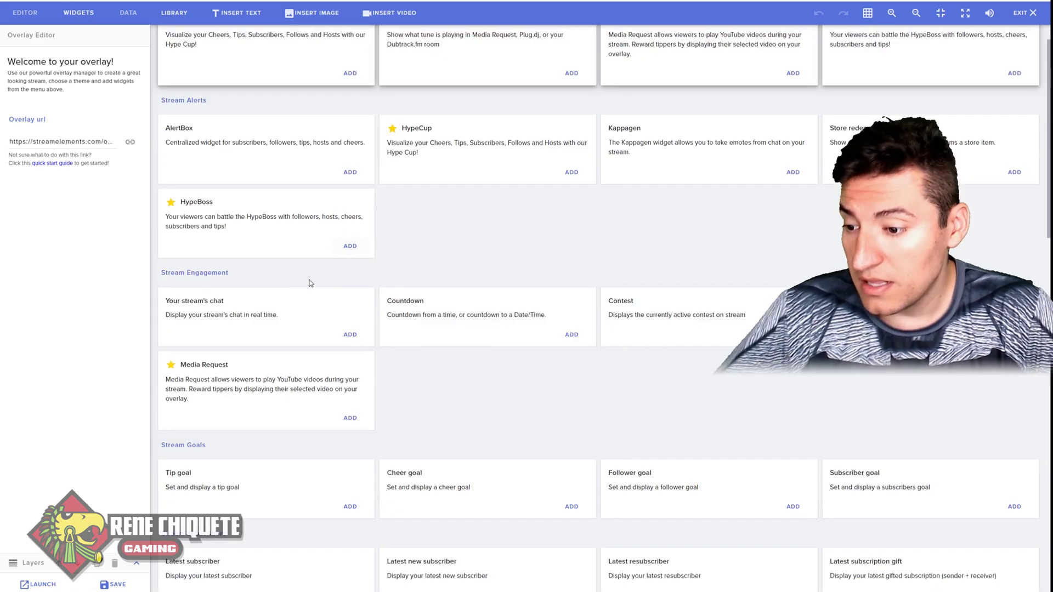
pyautogui.scroll(-3, 263, 292)
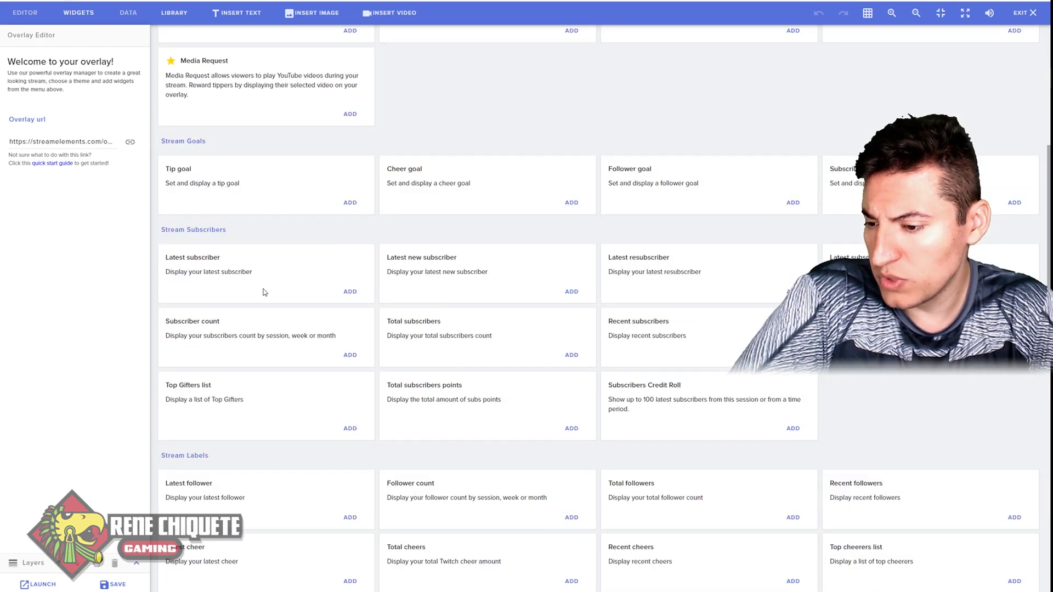
pyautogui.scroll(-4, 264, 289)
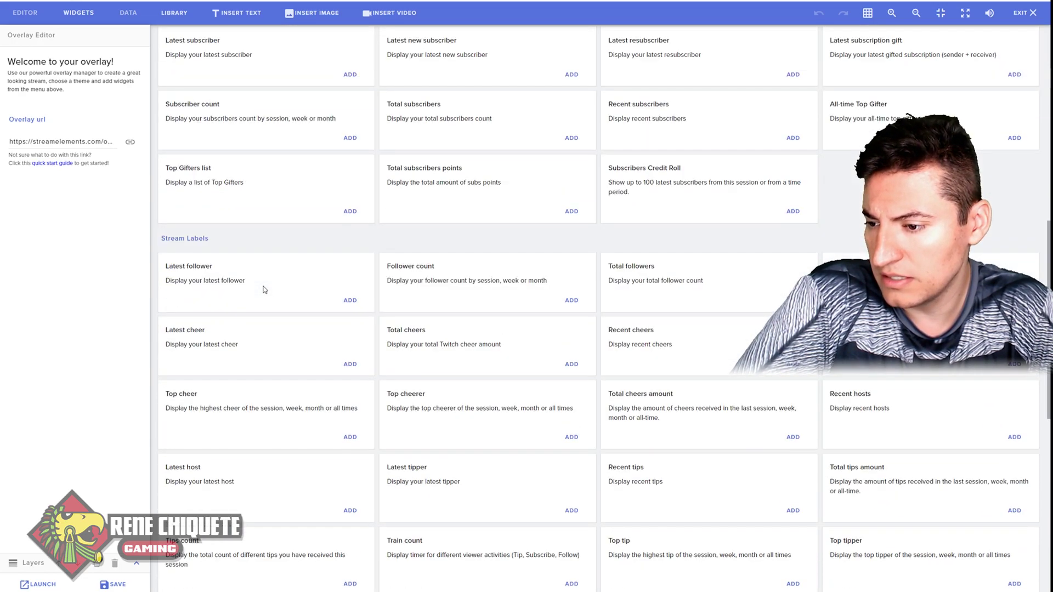
pyautogui.scroll(-5, 228, 196)
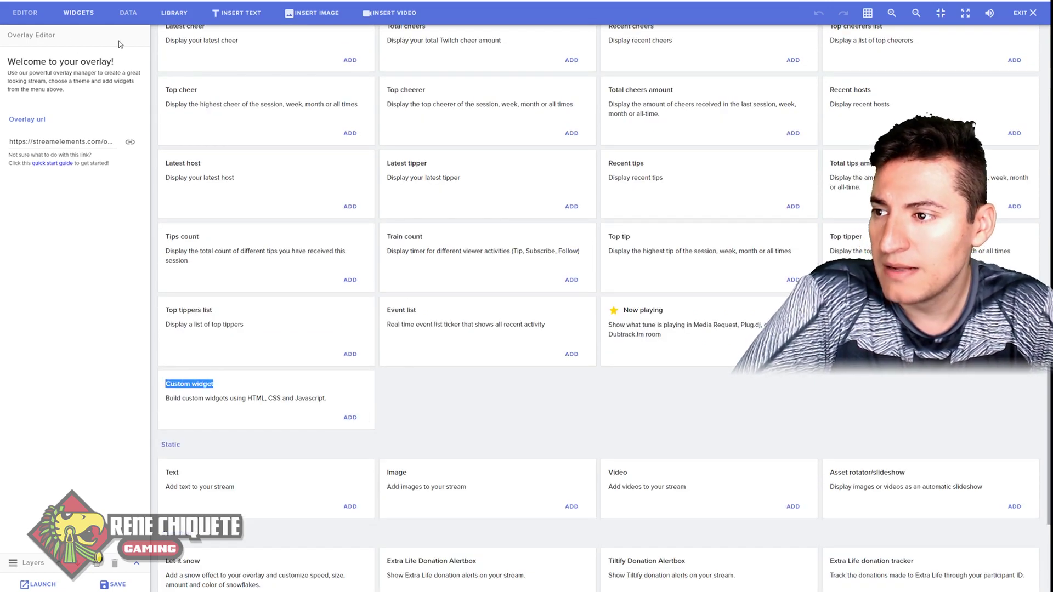
# - Return to the overlay editor and open the AwesomeShoutout custom widget's HTML code
pyautogui.click(32, 10)
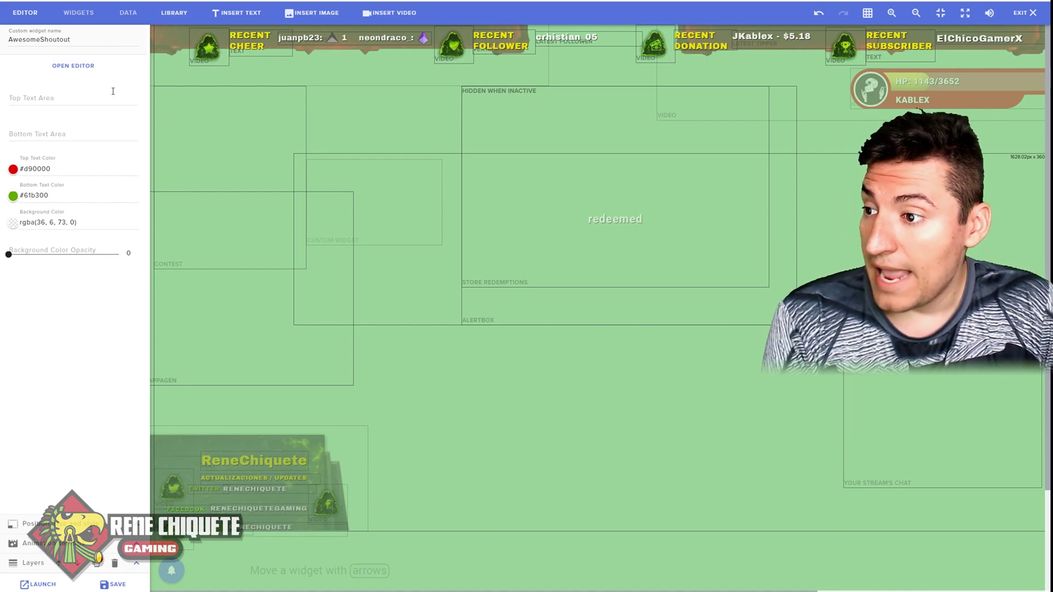
pyautogui.click(69, 75)
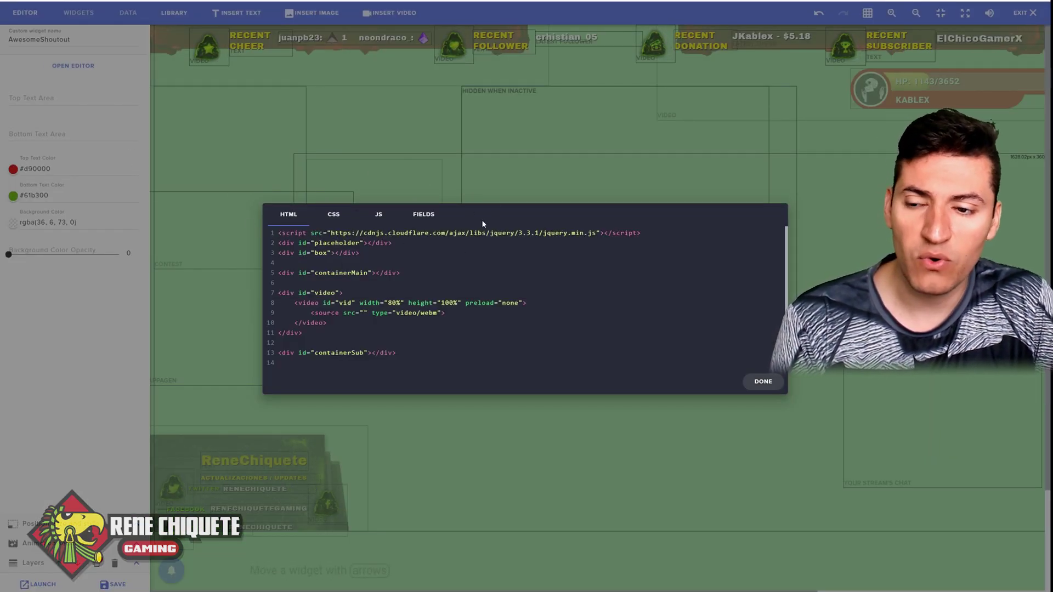
pyautogui.click(287, 217)
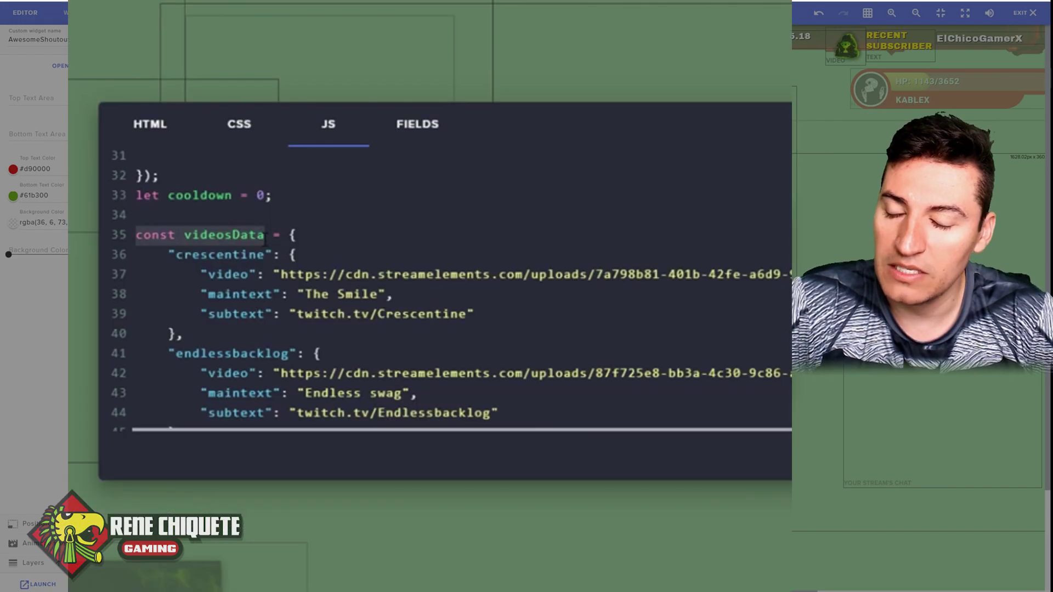
# - Examine the videosData constant in the widget's JS code, including the entry keys and their video, maintext and subtext fields
pyautogui.scroll(2, 266, 236)
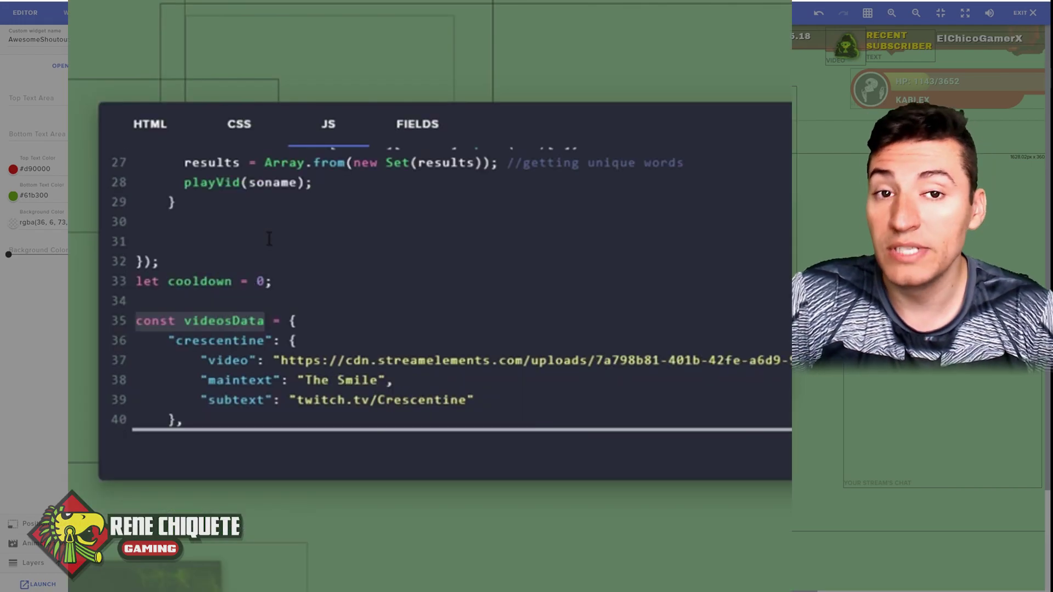
pyautogui.scroll(-2, 269, 239)
pyautogui.click(144, 235)
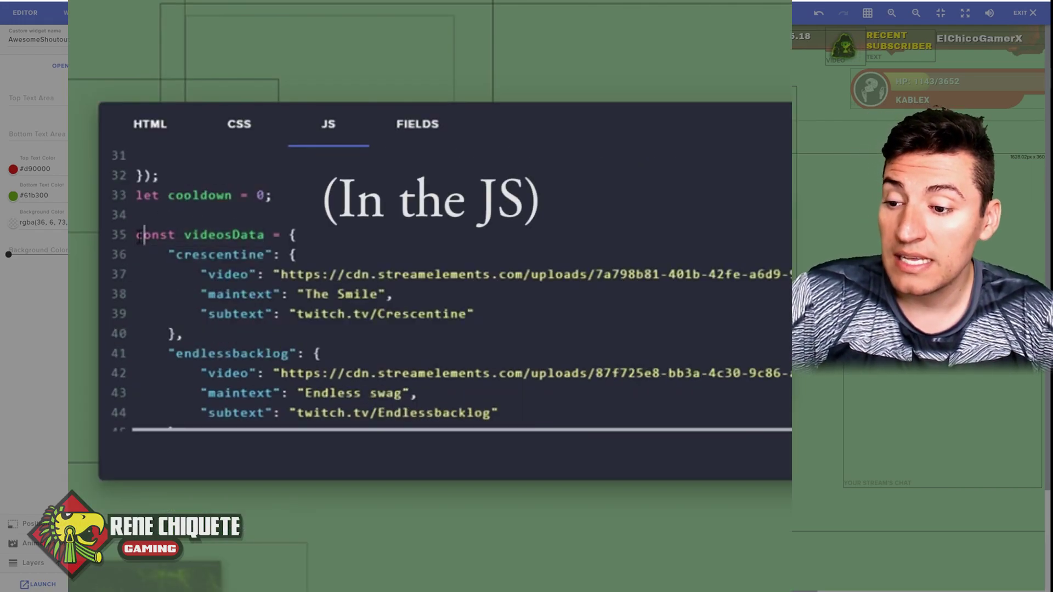
pyautogui.moveTo(151, 240); pyautogui.dragTo(240, 236)
pyautogui.doubleClick(229, 235)
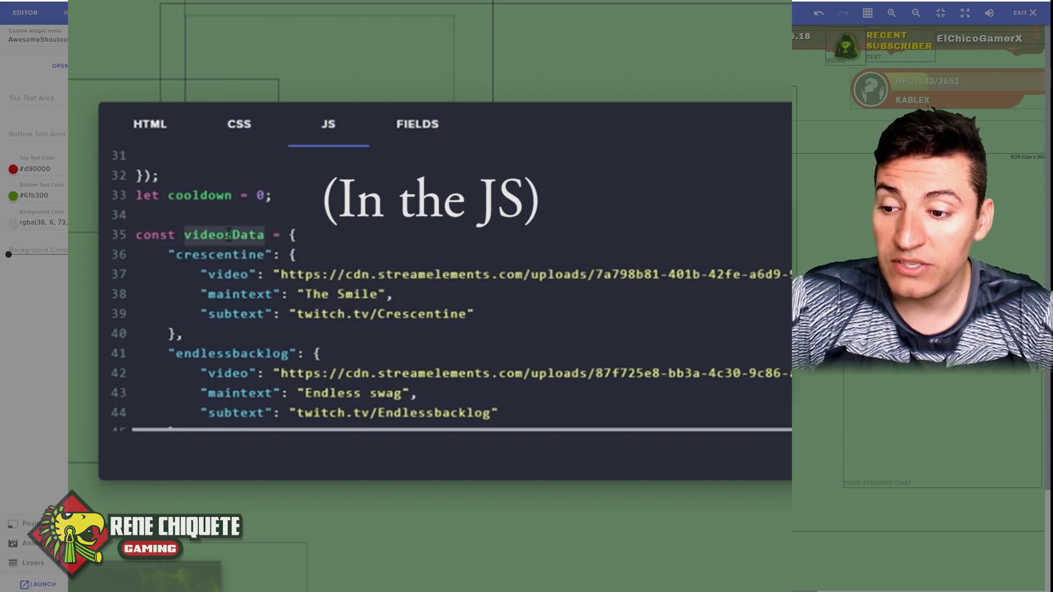
pyautogui.scroll(-2, 252, 194)
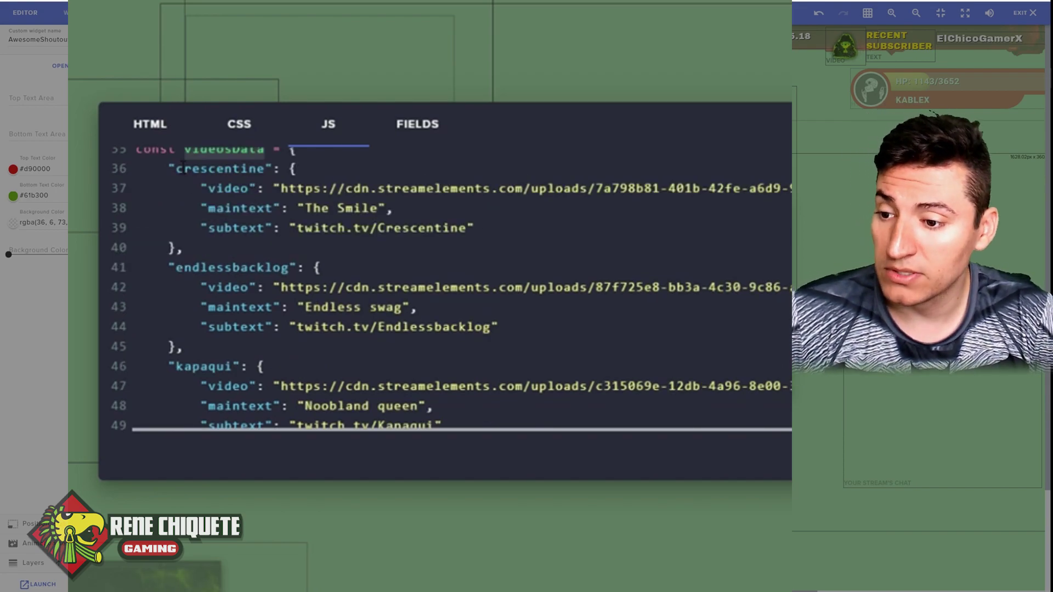
pyautogui.moveTo(170, 170); pyautogui.dragTo(254, 174)
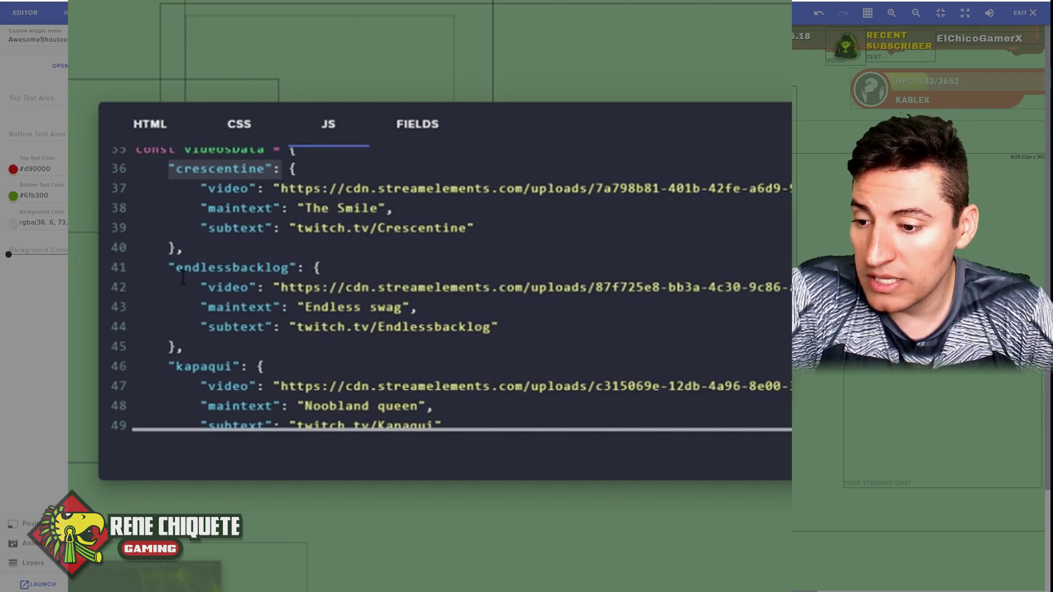
pyautogui.moveTo(177, 271); pyautogui.dragTo(294, 269)
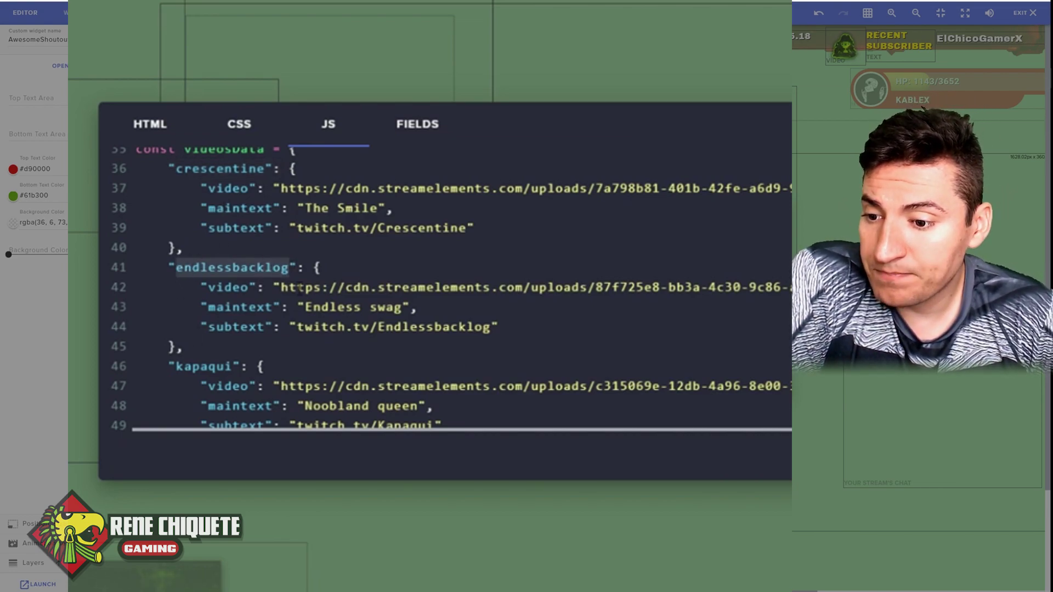
pyautogui.click(211, 287)
pyautogui.click(217, 307)
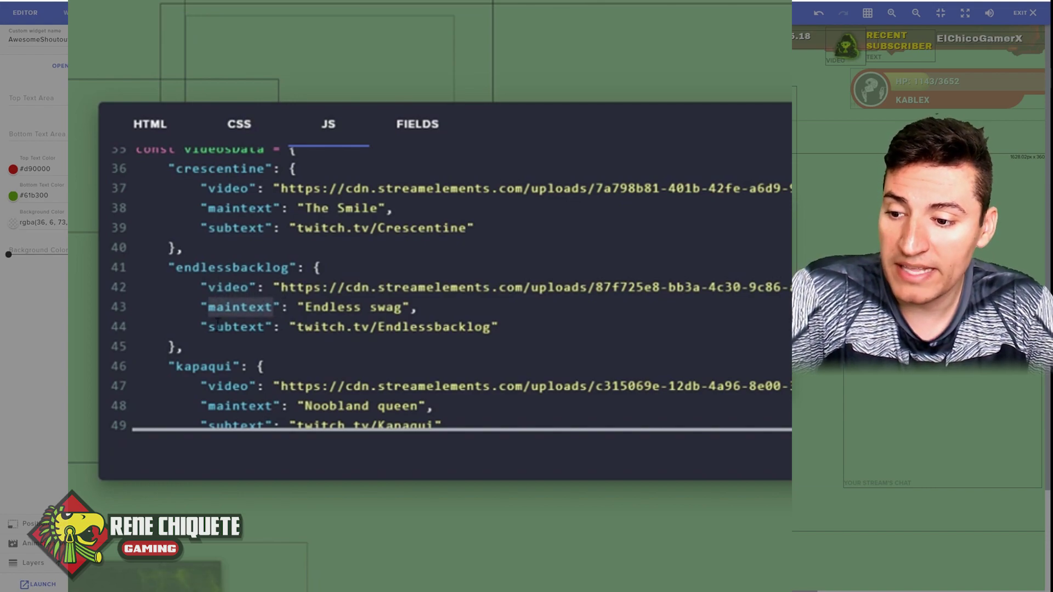
pyautogui.click(252, 327)
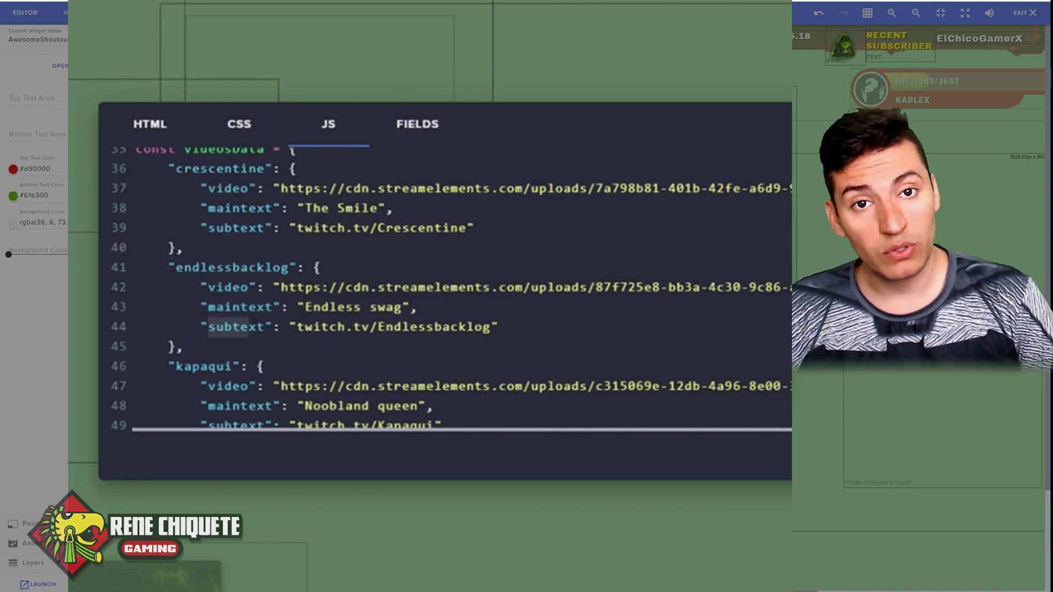
# - Duplicate the last entry of videosData directly below itself, separated by a comma, and close the code editor
pyautogui.scroll(-3, 235, 287)
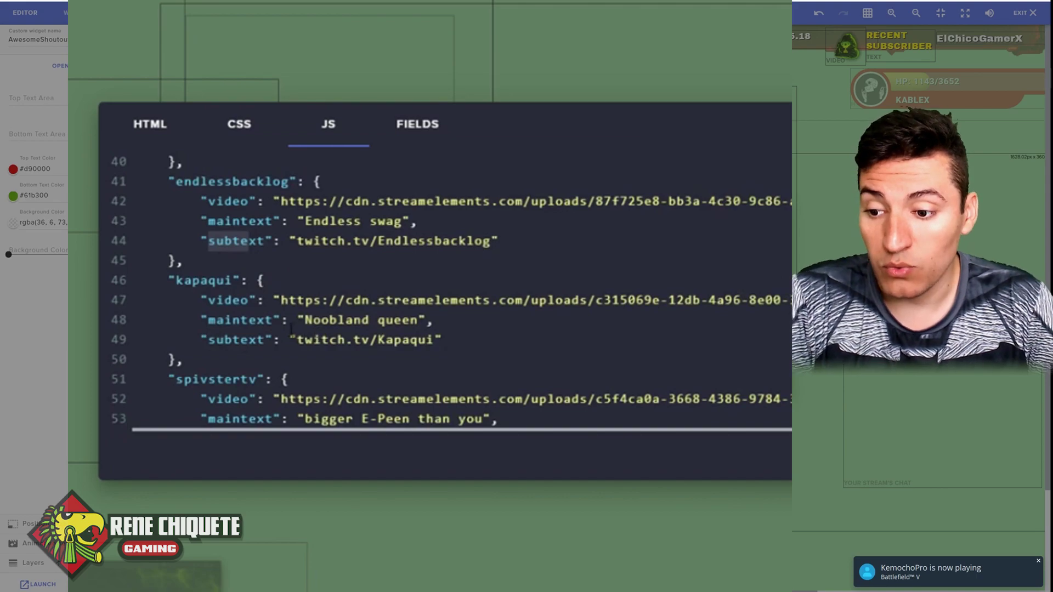
pyautogui.scroll(-5, 235, 287)
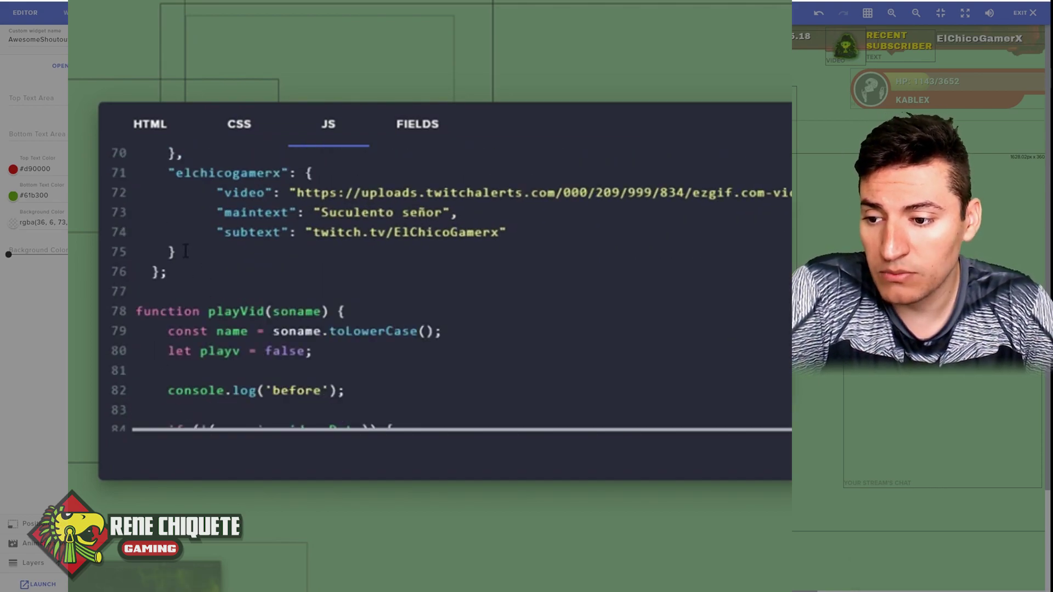
pyautogui.moveTo(177, 252); pyautogui.dragTo(179, 157)
pyautogui.hotkey('ctrl', 'c')
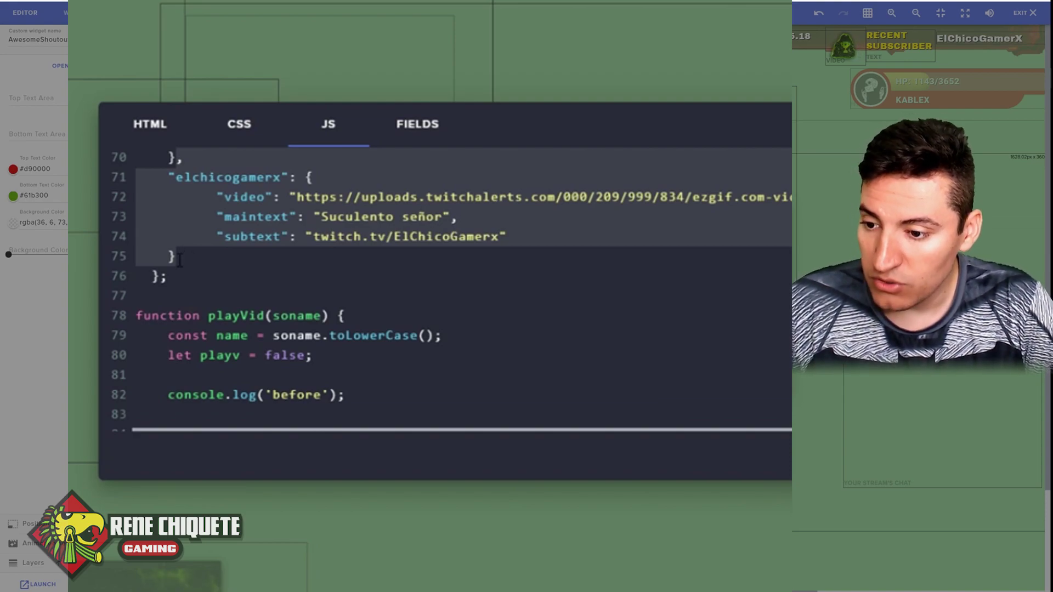
pyautogui.click(182, 257)
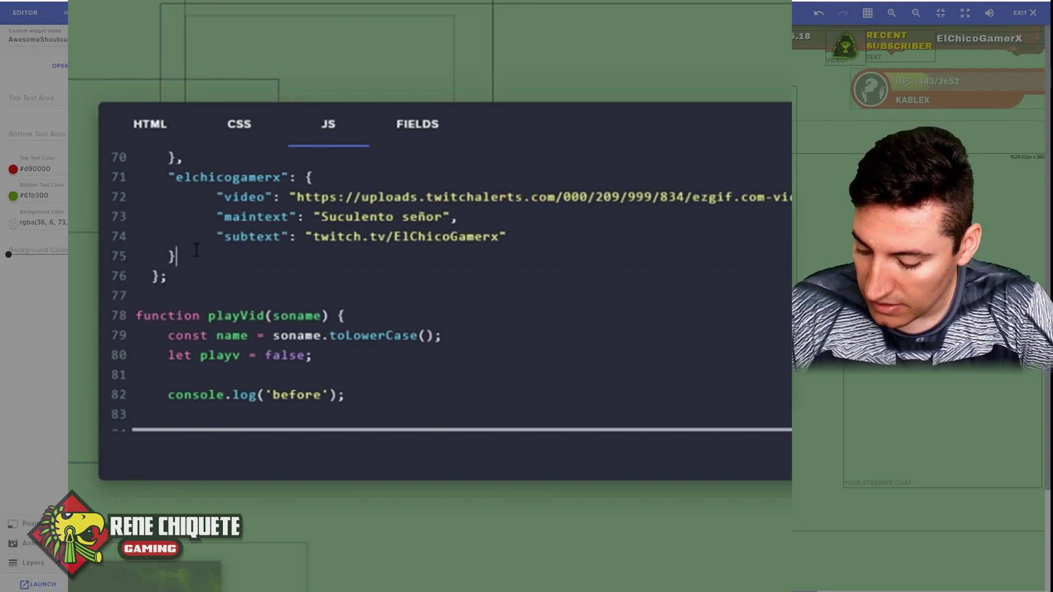
pyautogui.hotkey('ctrl', 'v')
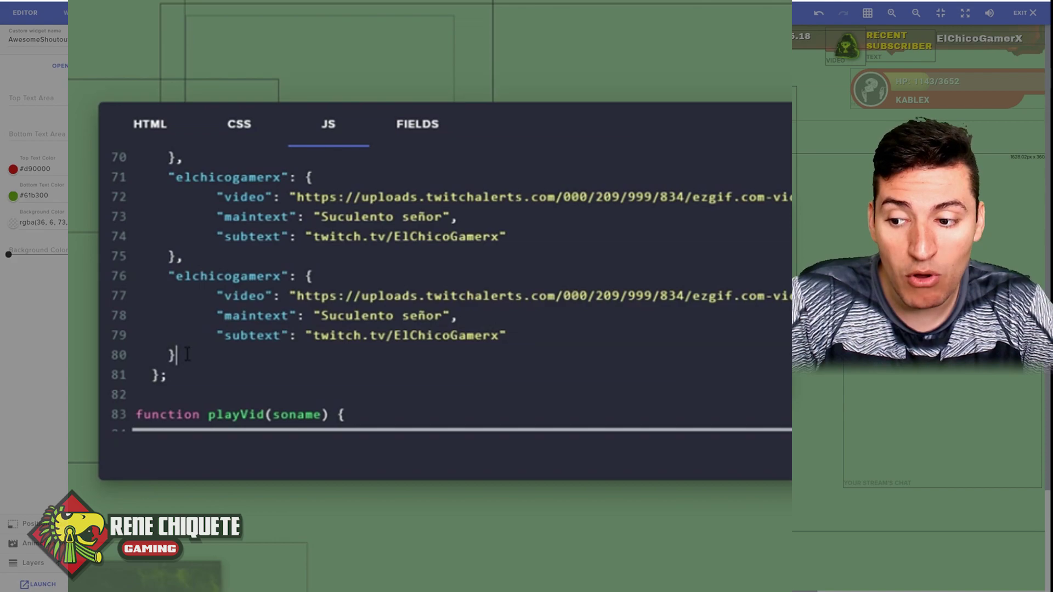
pyautogui.moveTo(186, 261); pyautogui.dragTo(180, 159)
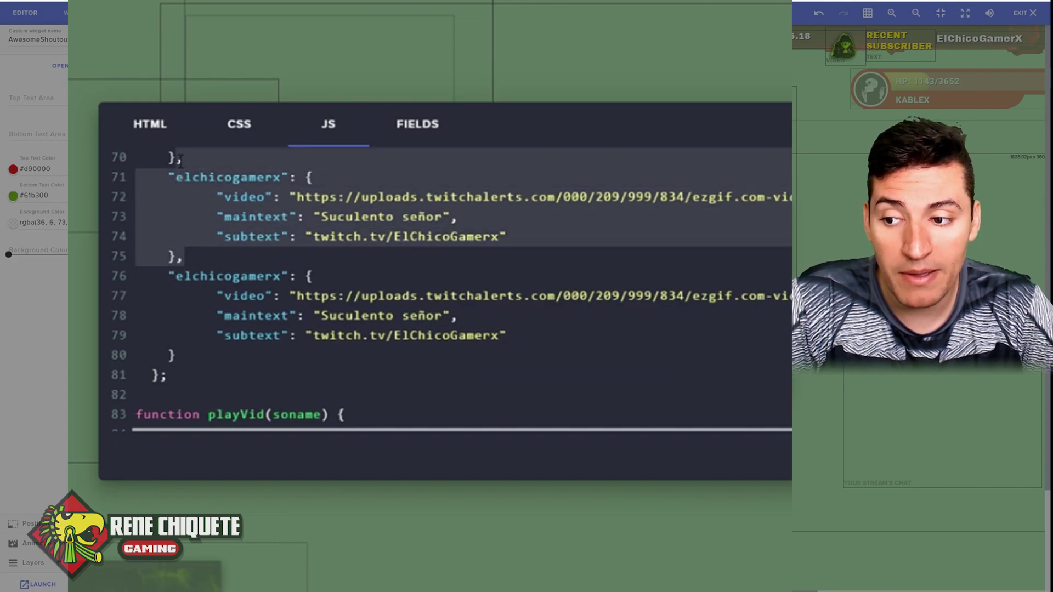
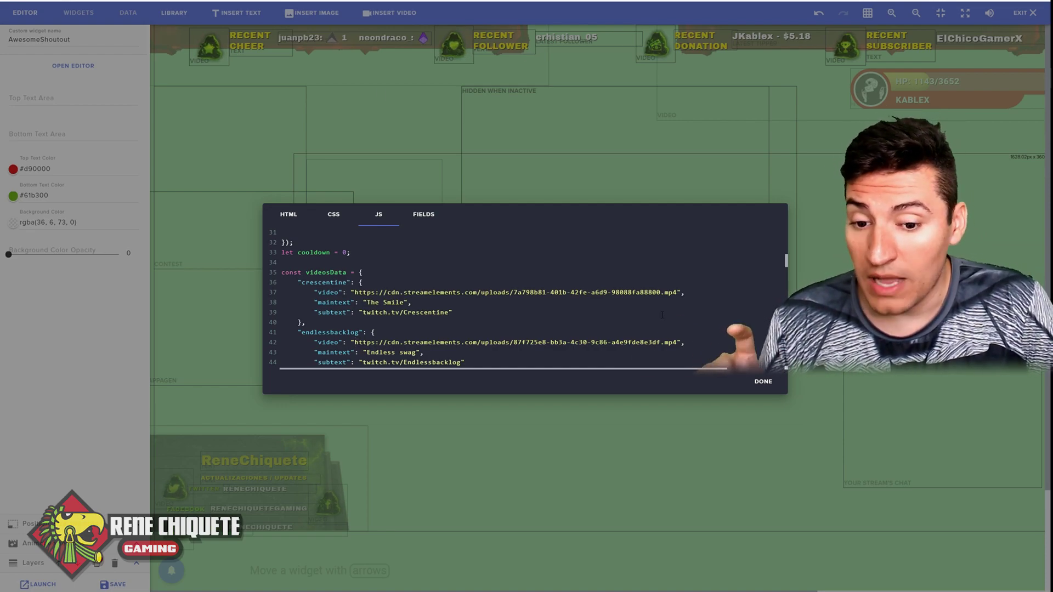
pyautogui.click(763, 383)
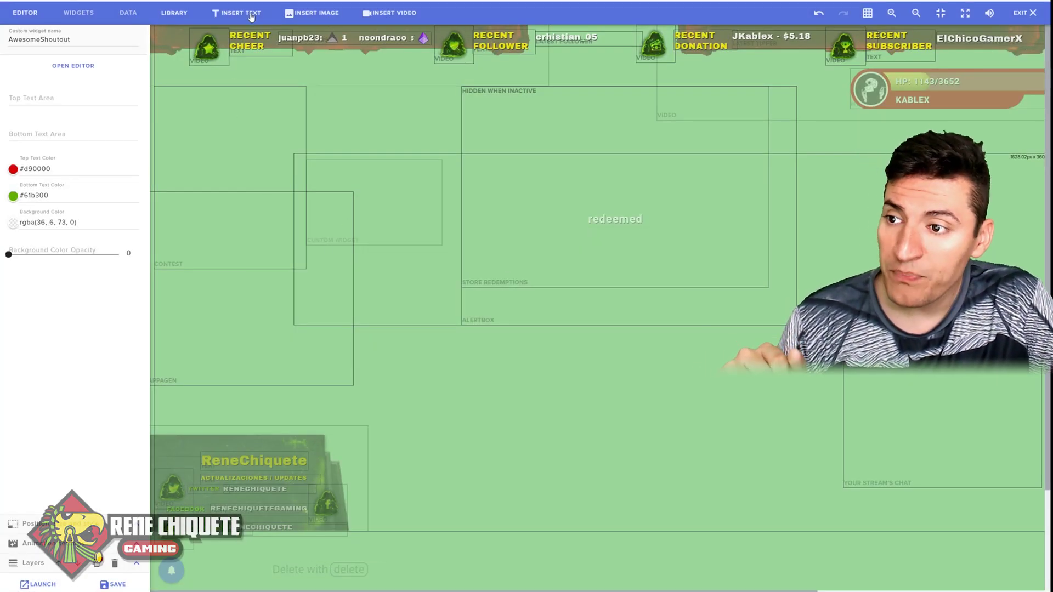
# - Open the media library, view its upload area, and list only the stored videos
pyautogui.click(166, 13)
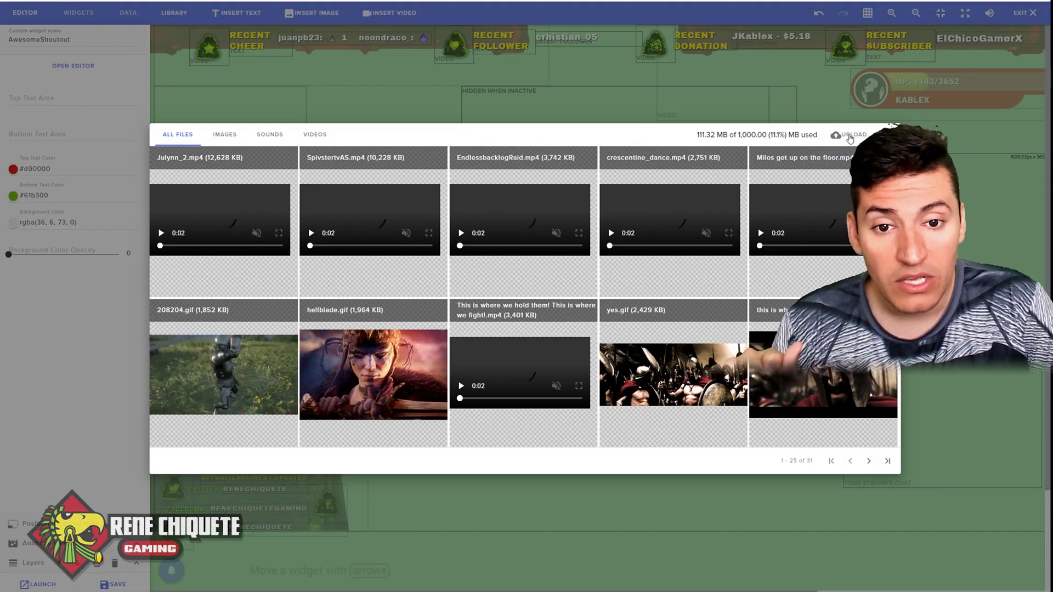
pyautogui.click(849, 136)
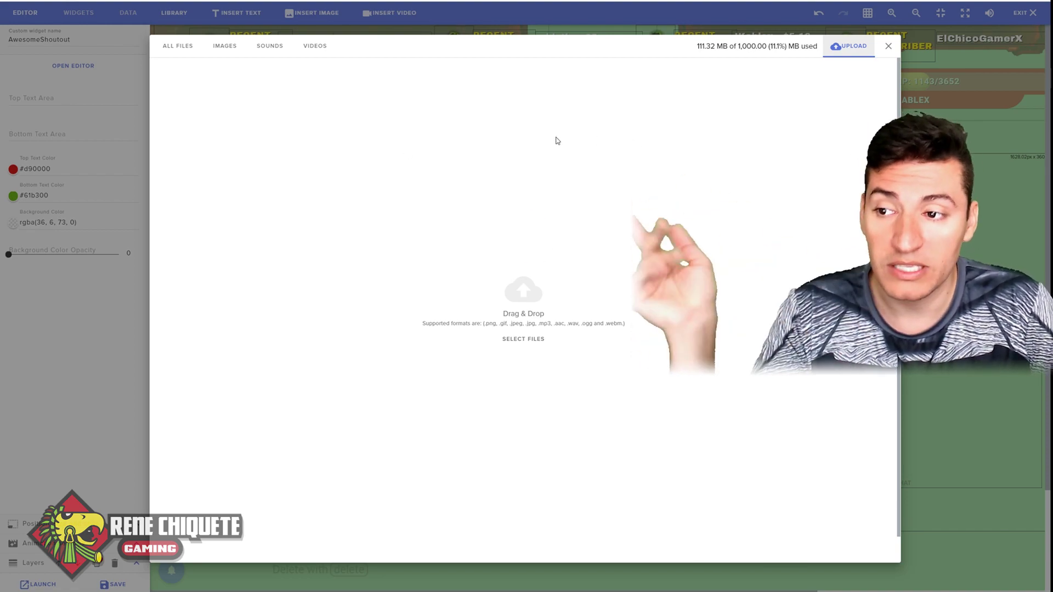
pyautogui.click(313, 47)
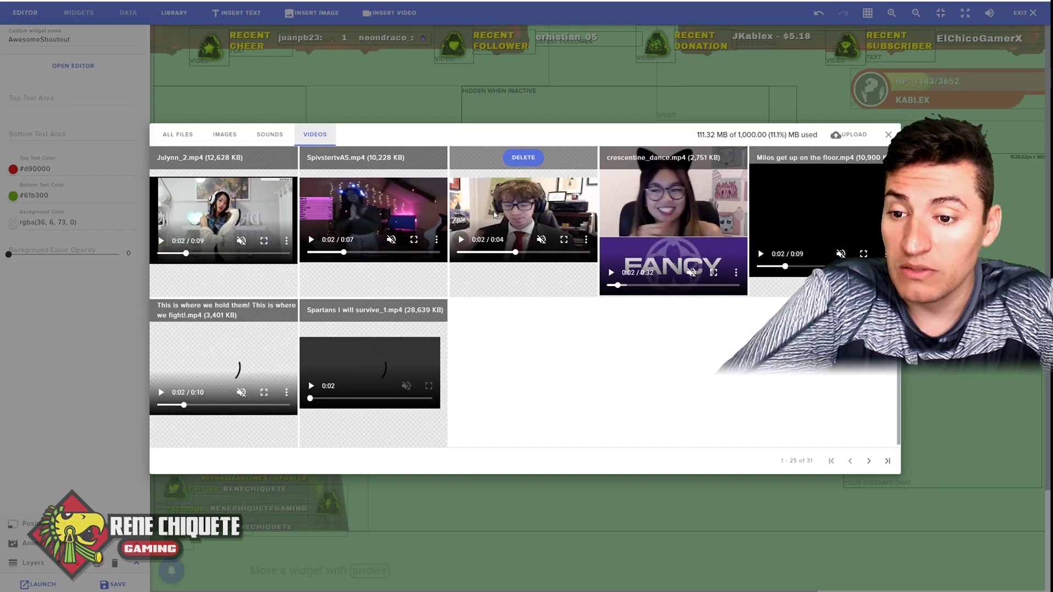
# - Inspect the EndlessbacklogRaid.mp4 video in the library and copy its source URL from the video element's code
pyautogui.rightClick(522, 210)
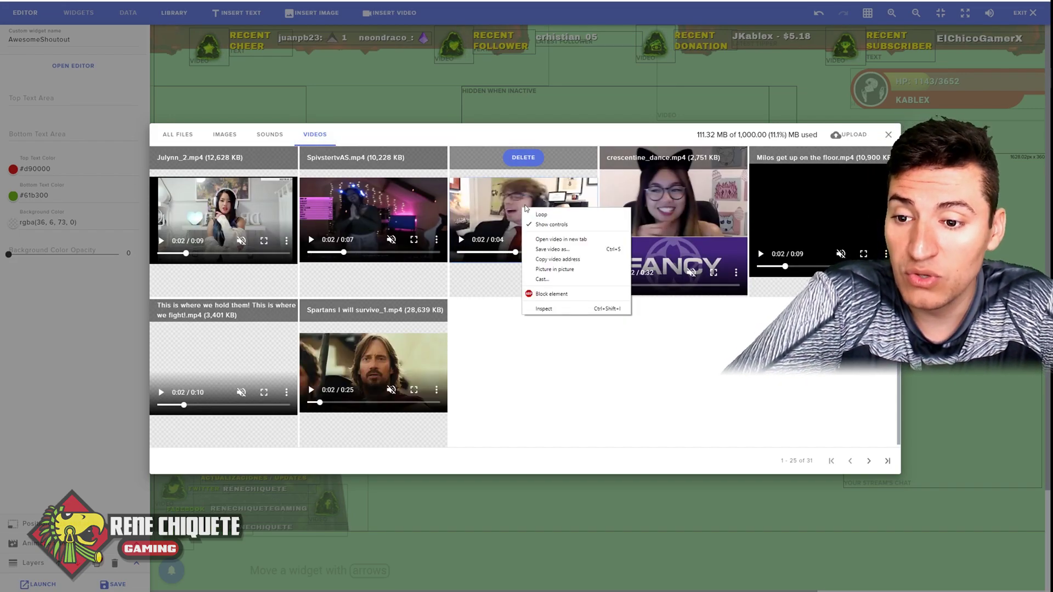
pyautogui.click(551, 309)
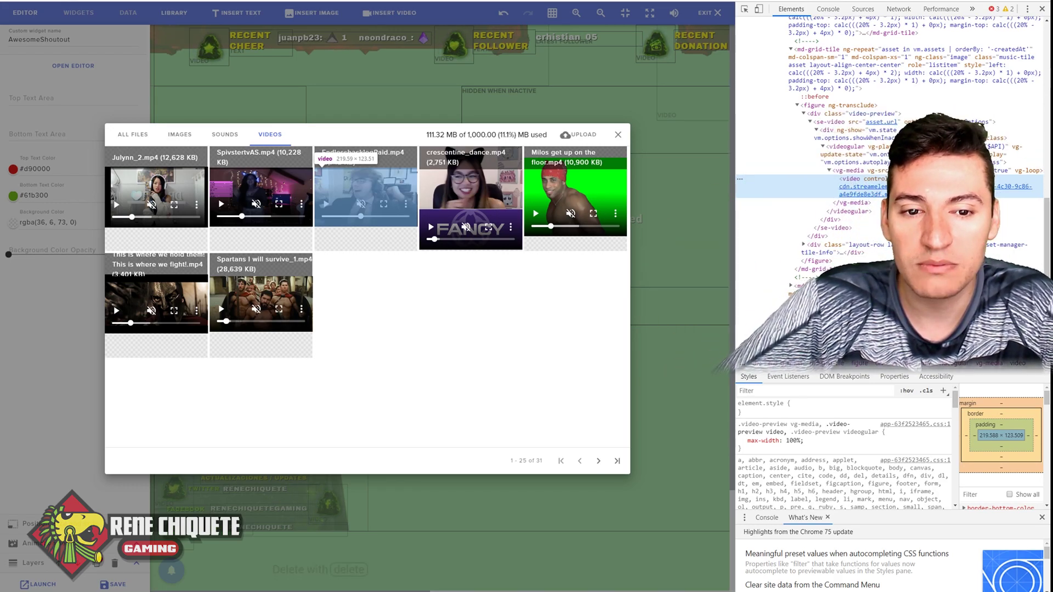
pyautogui.doubleClick(856, 187)
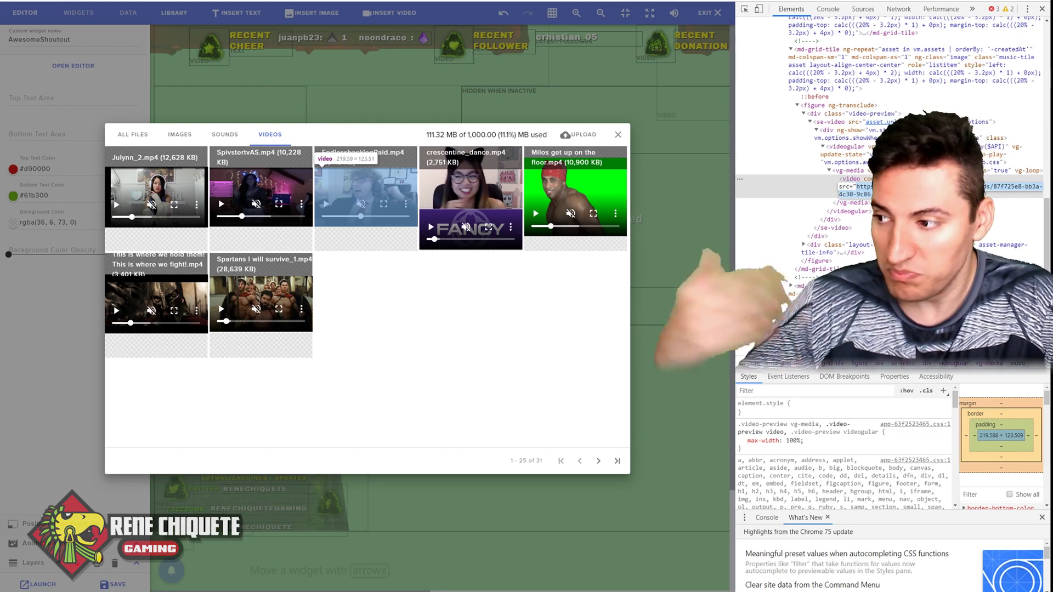
pyautogui.rightClick(885, 189)
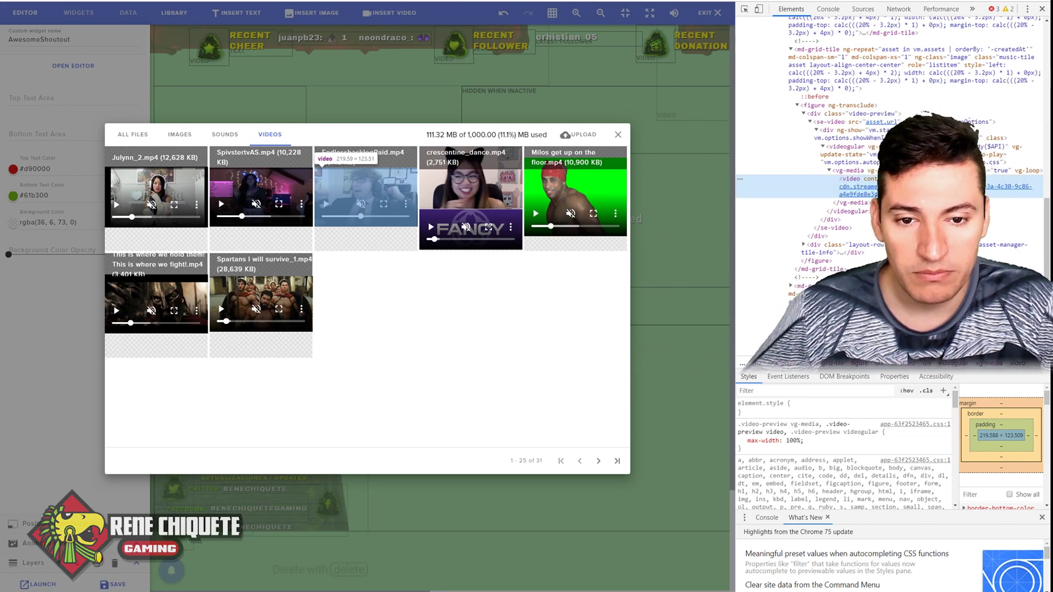
pyautogui.click(911, 211)
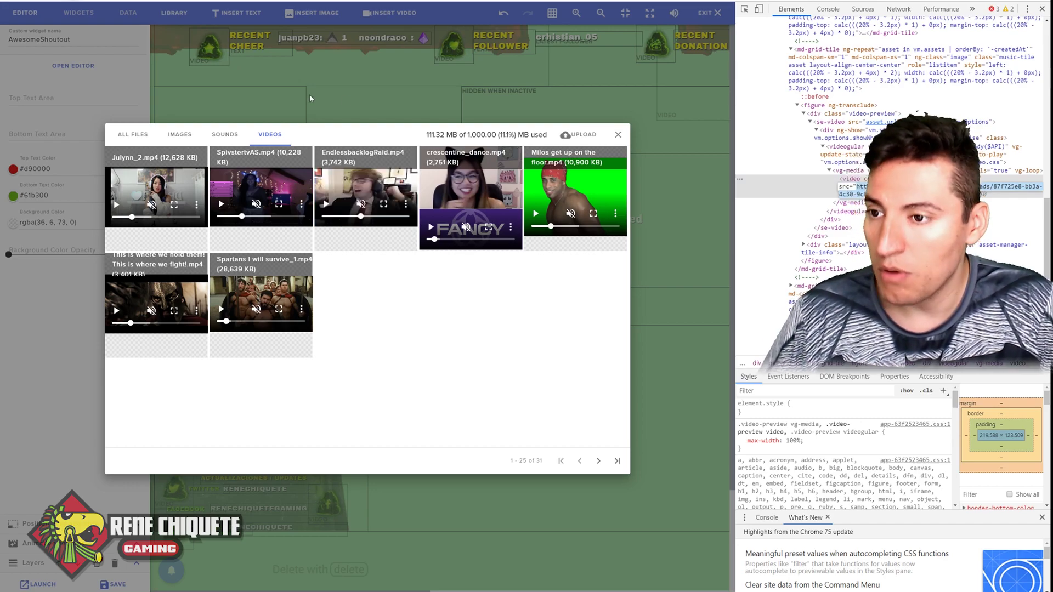
# - Close the media library and reopen the widget's code editor at the last videosData entry in the JS code
pyautogui.click(678, 181)
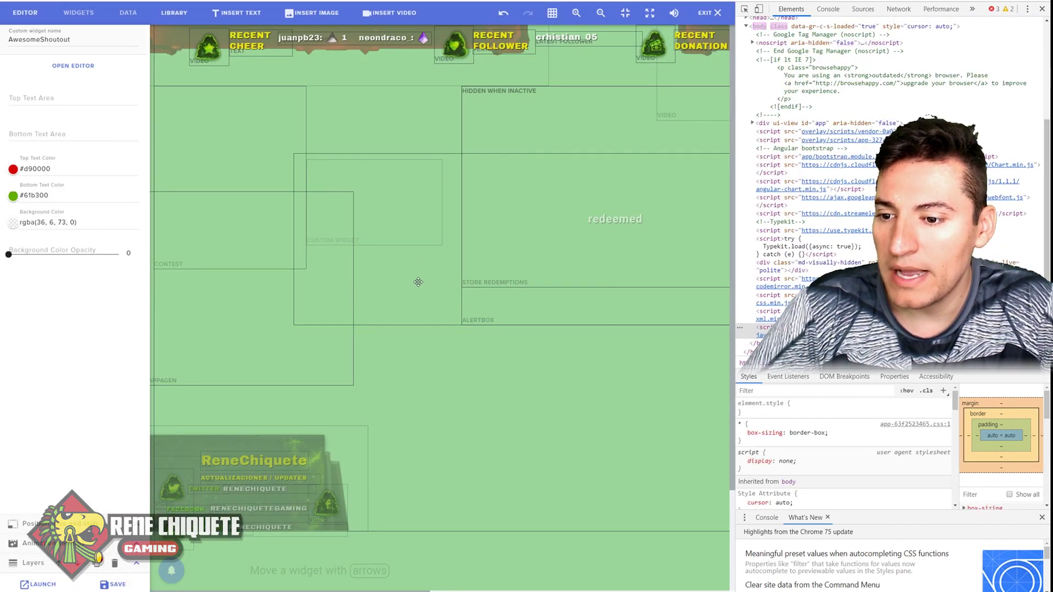
pyautogui.click(73, 66)
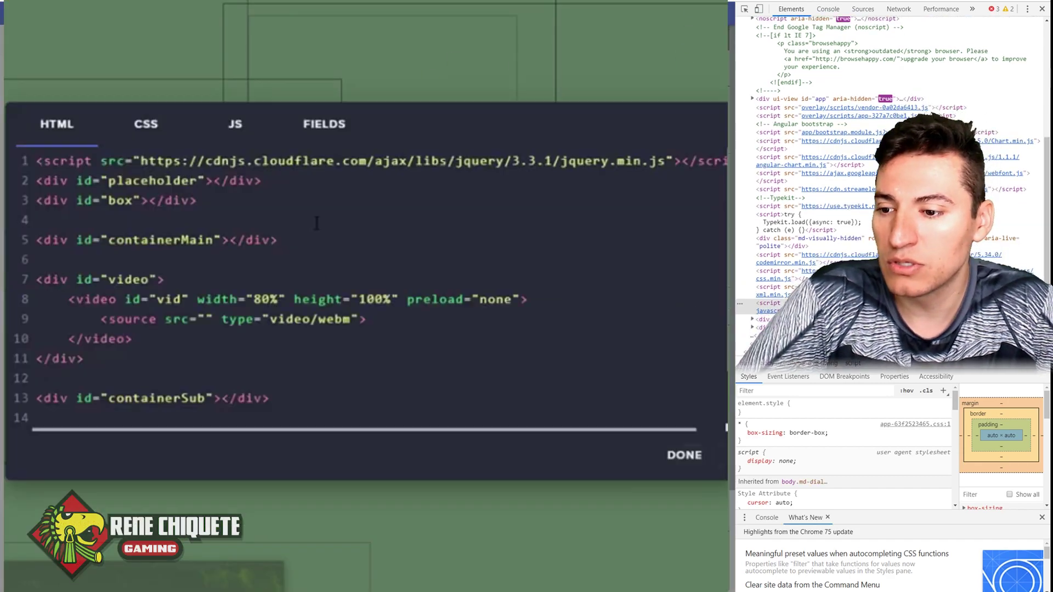
pyautogui.click(233, 138)
pyautogui.scroll(-20, 209, 217)
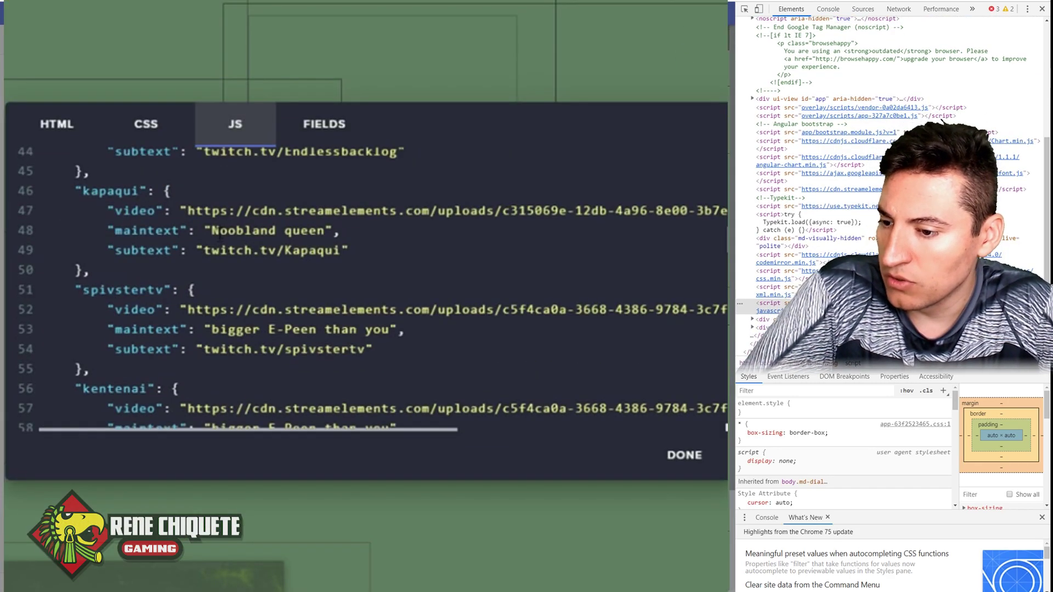
pyautogui.scroll(-2, 198, 274)
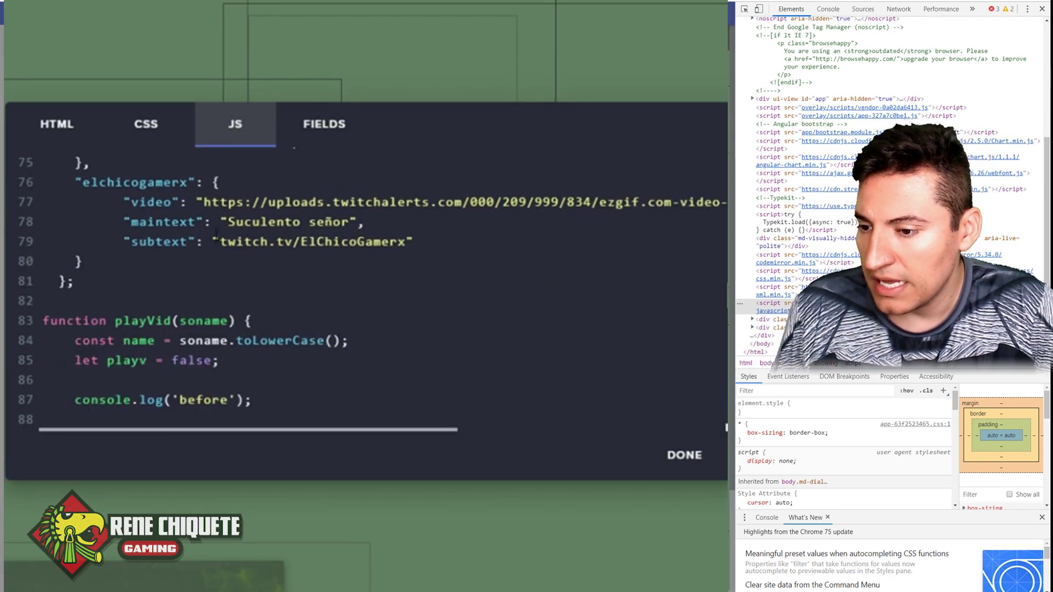
# - Replace the video URL in the last videosData entry with the copied StreamElements mp4 source URL, keeping the surrounding quotes
pyautogui.click(204, 202)
pyautogui.press('End')
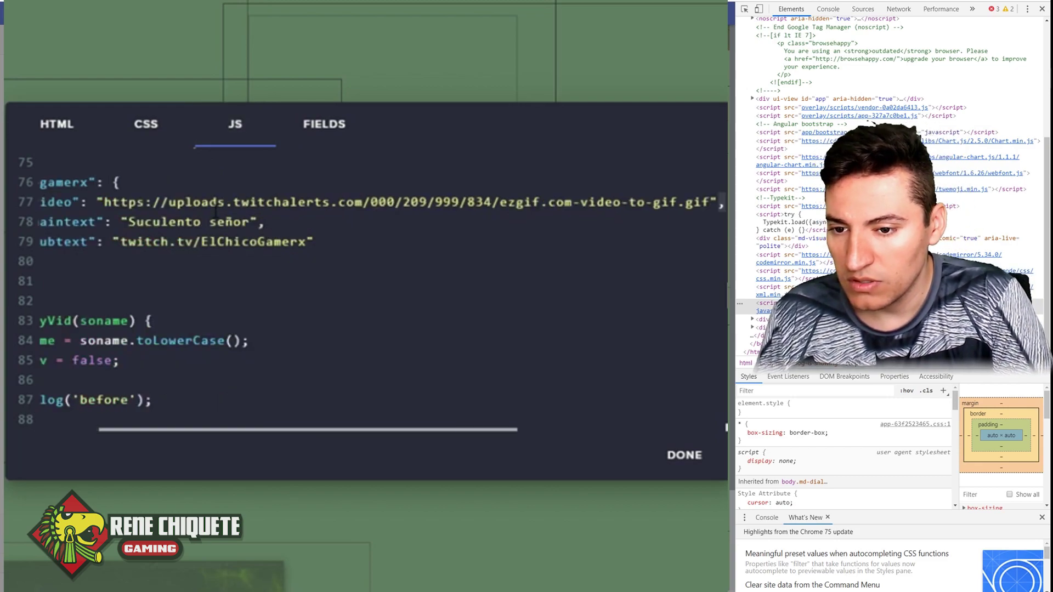
pyautogui.press('Home')
pyautogui.press('Right')
pyautogui.press('Right')
pyautogui.press('Right')
pyautogui.press('Right')
pyautogui.press('Right')
pyautogui.press('Right')
pyautogui.press('Right')
pyautogui.press('Right')
pyautogui.press('Right')
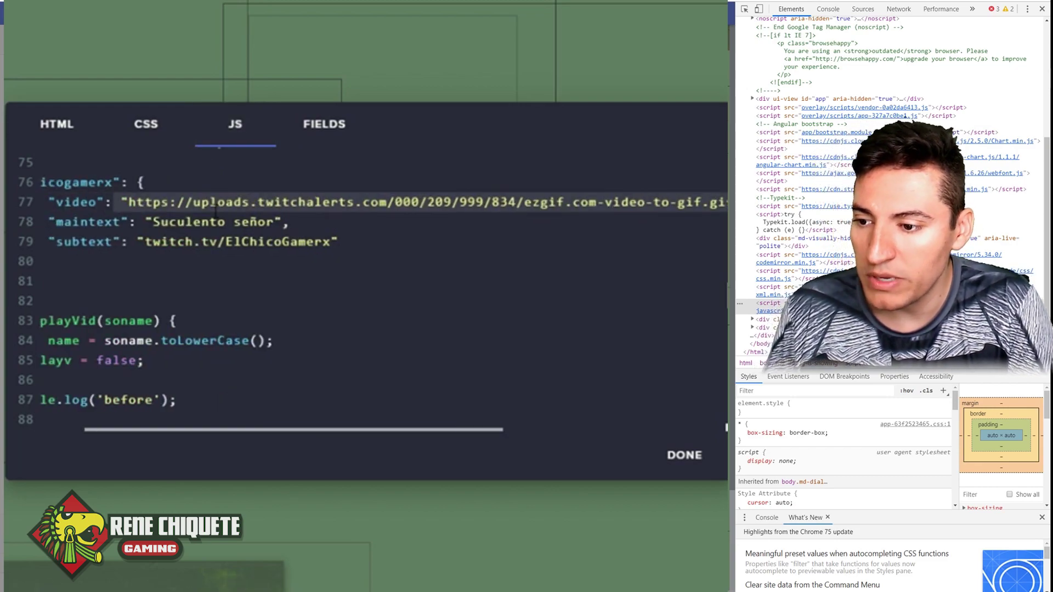
pyautogui.hotkey('ctrl', 'v')
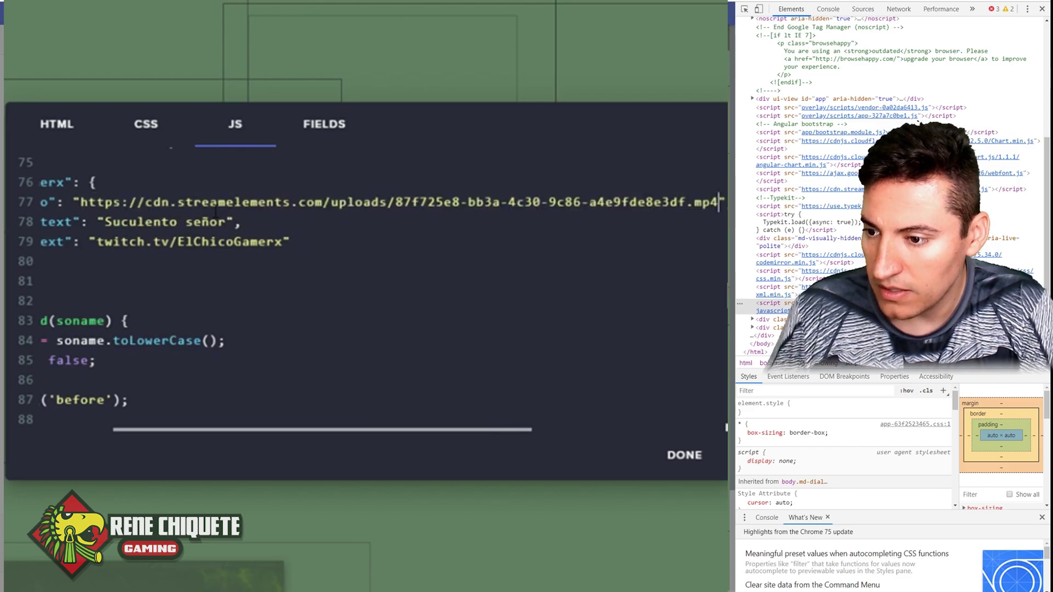